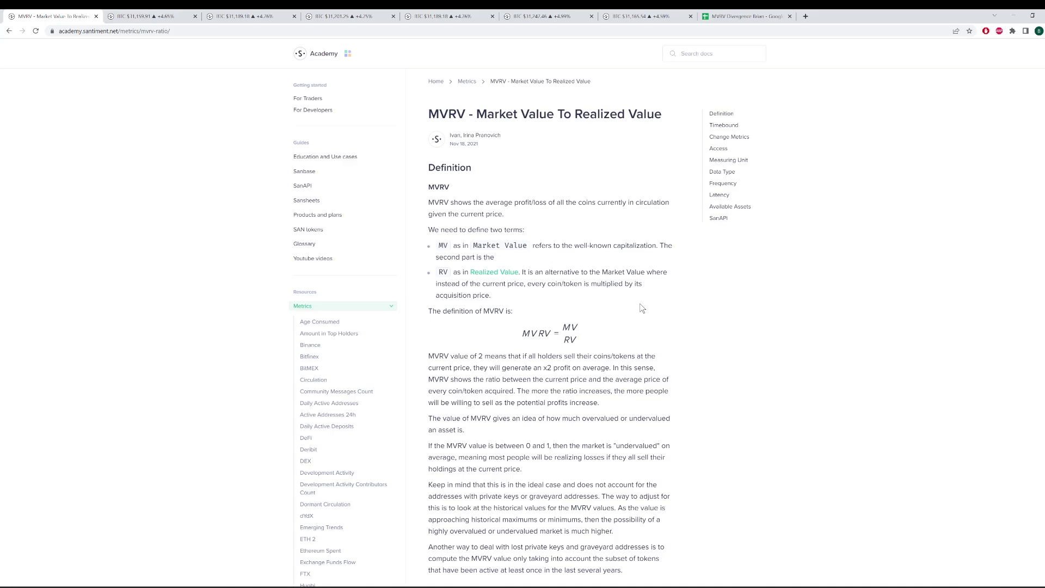
Switch to the BTC price vs MVRV Ratio Intraday (30d) chart and lower the upper horizontal line.
scroll(625, 312, down, 5)
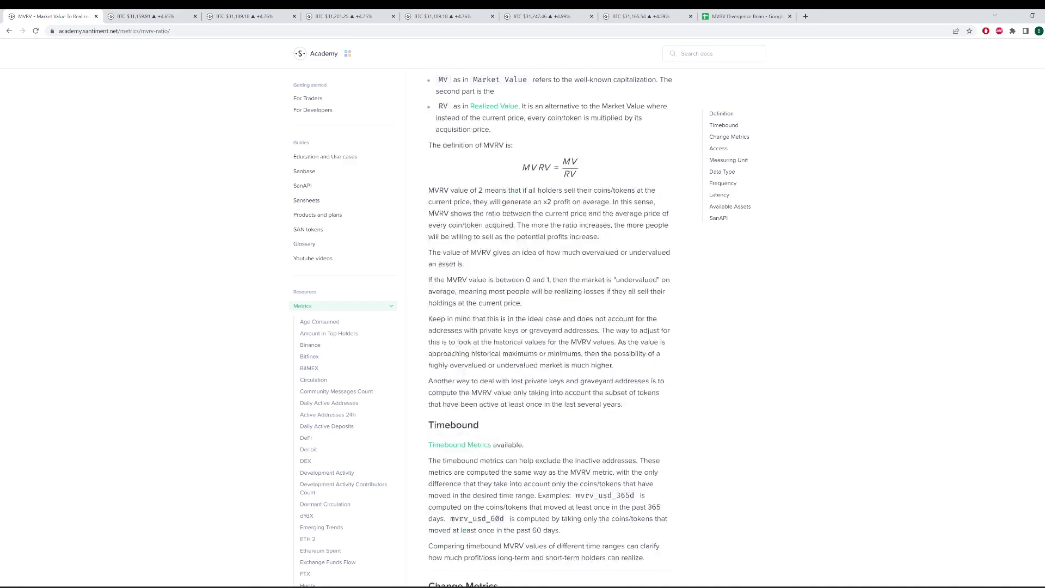
scroll(591, 325, down, 4)
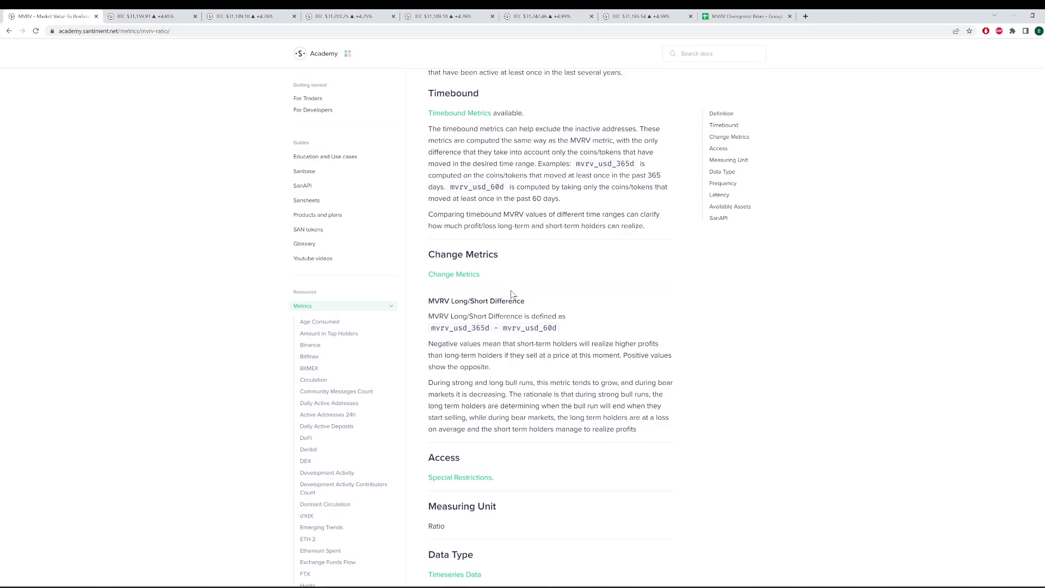
scroll(511, 293, down, 4)
scroll(516, 317, down, 8)
scroll(515, 317, up, 10)
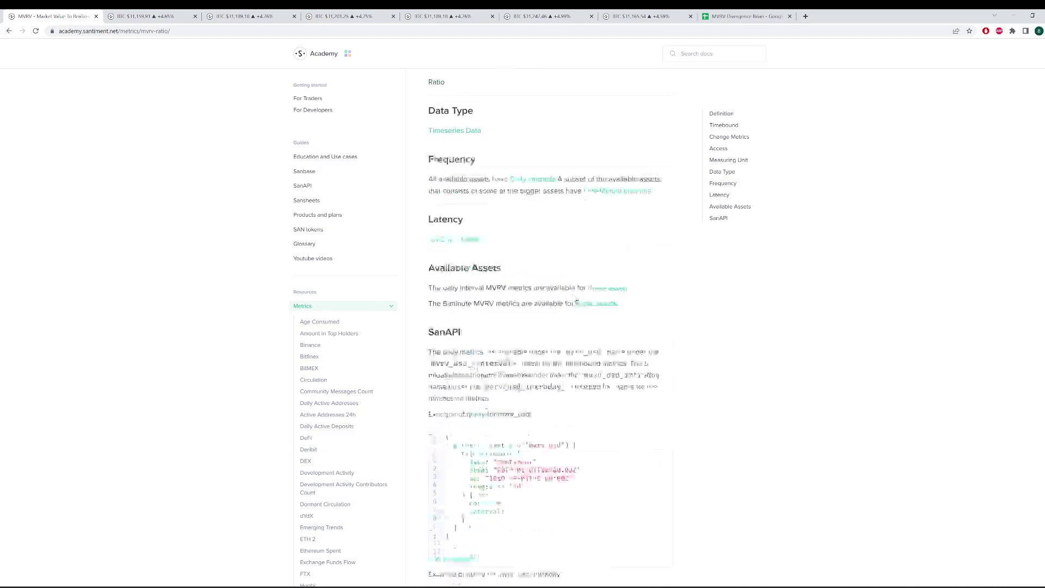
scroll(566, 212, up, 15)
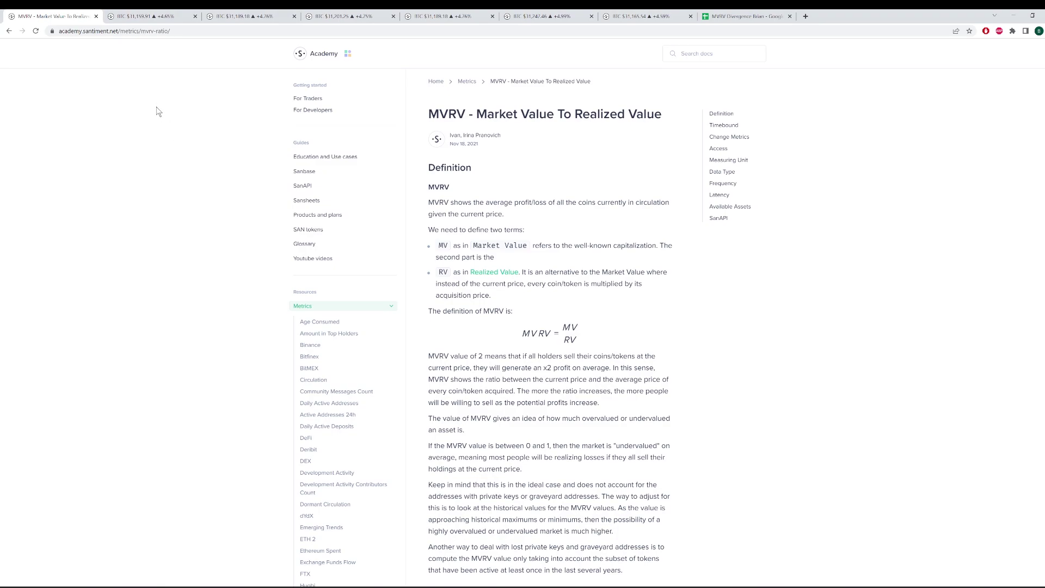
click(167, 13)
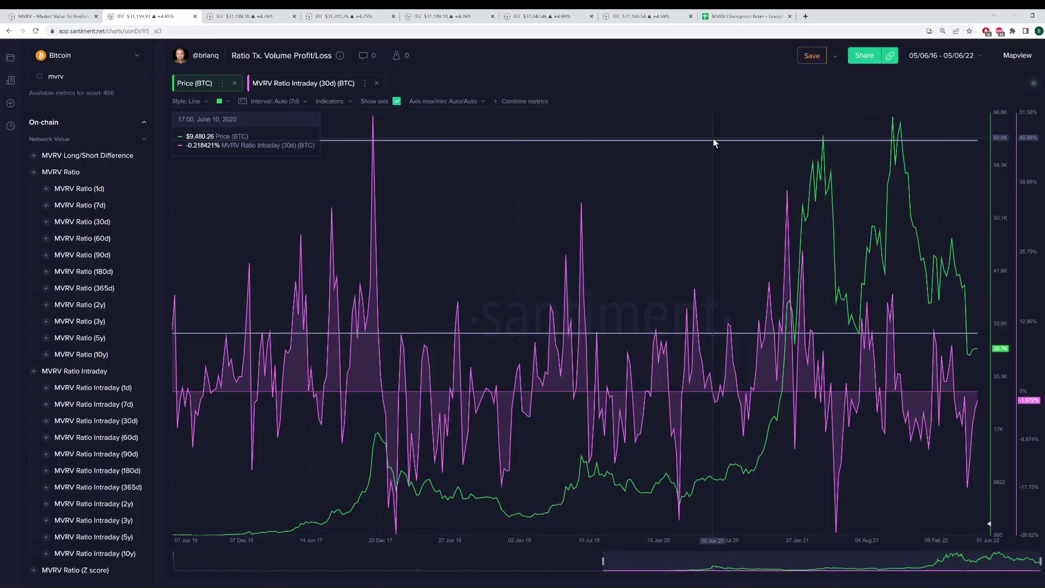
mouse_move(712, 141)
mouse_down()
mouse_move(700, 480)
mouse_move(702, 471)
mouse_up()
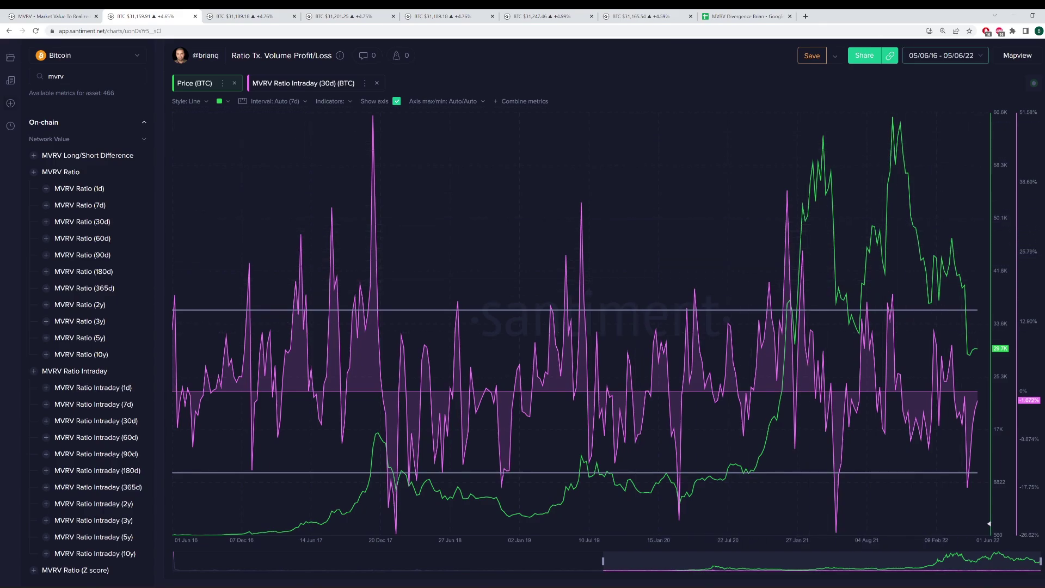
Limit the chart to the last year (06/06/21 - 06/06/22) and reposition the lower reference line.
click(943, 57)
click(938, 165)
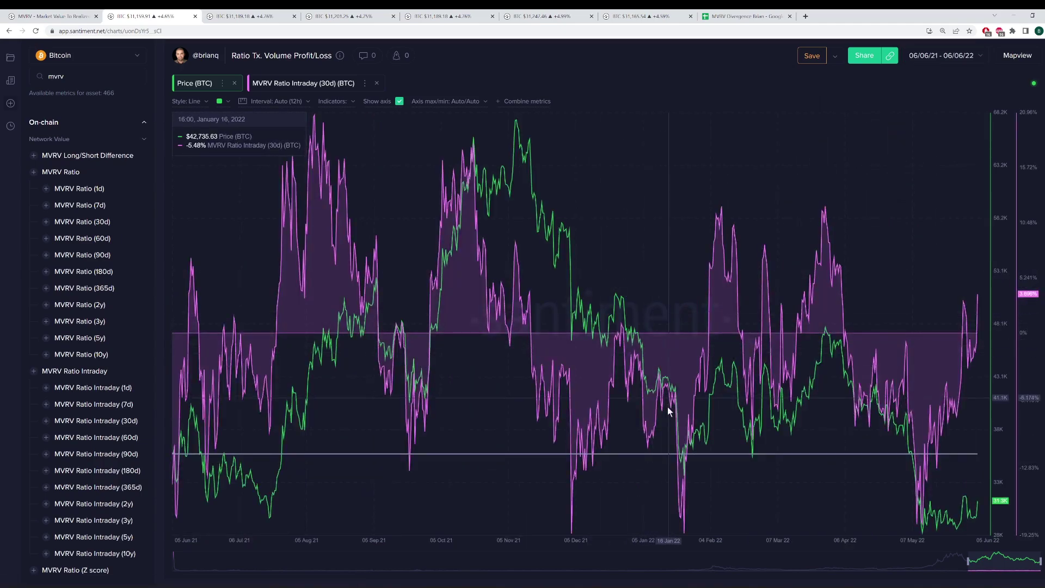
mouse_move(652, 453)
mouse_down()
mouse_move(654, 442)
mouse_move(652, 494)
mouse_up()
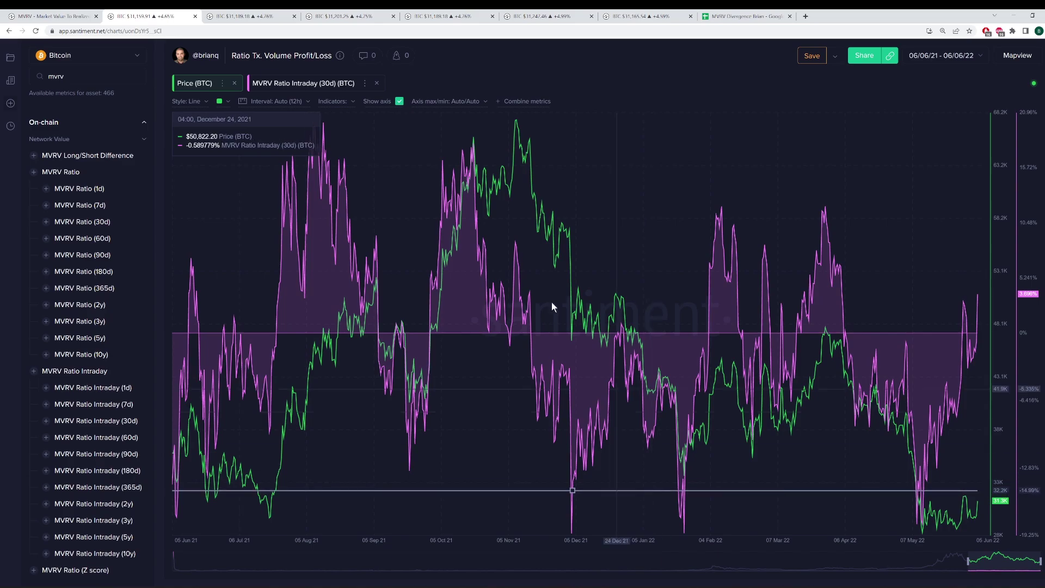
scroll(550, 302, up, 2)
Draw a horizontal ray across the MVRV highs near +14.9%.
click(197, 147)
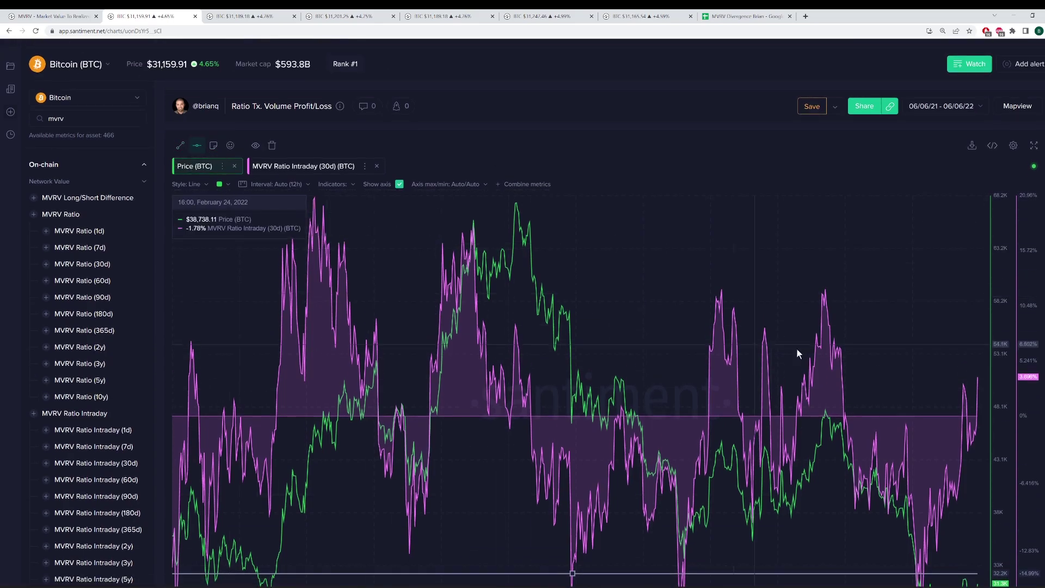
click(887, 258)
scroll(841, 218, down, 1)
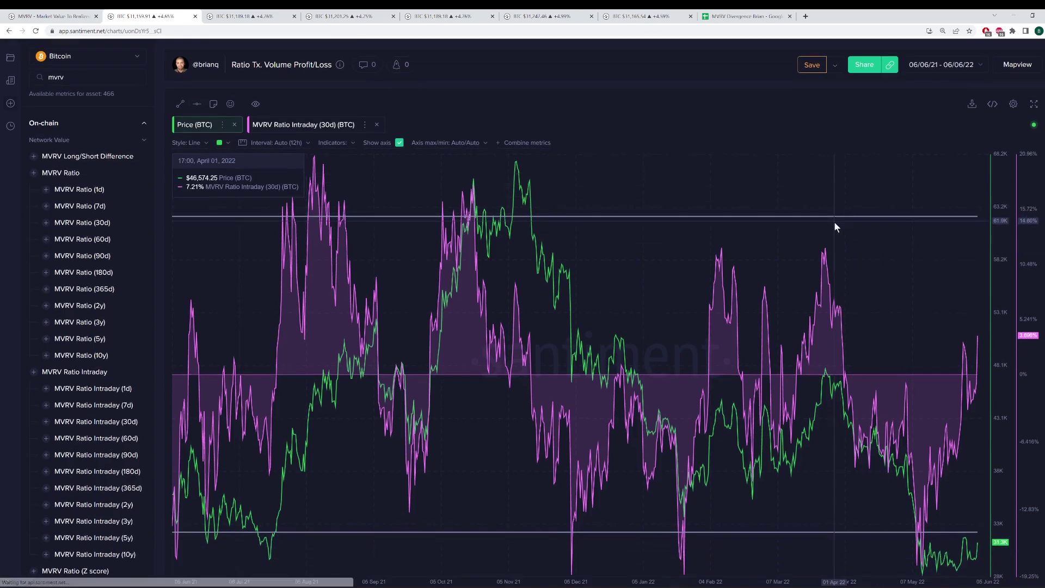
Expand the one-year BTC price and MVRV chart and make the browser full screen with F11.
click(1033, 96)
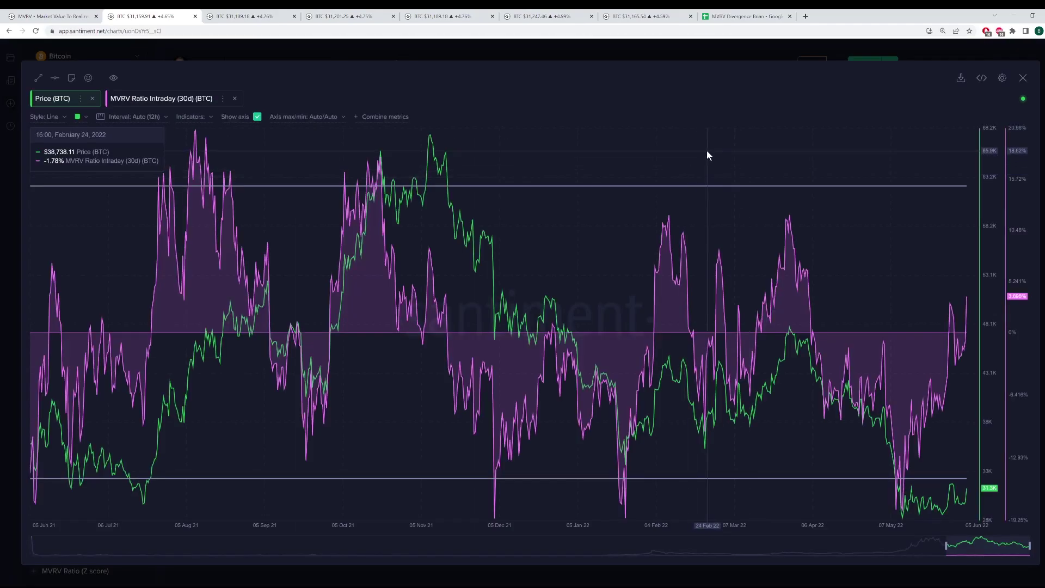
key(F11)
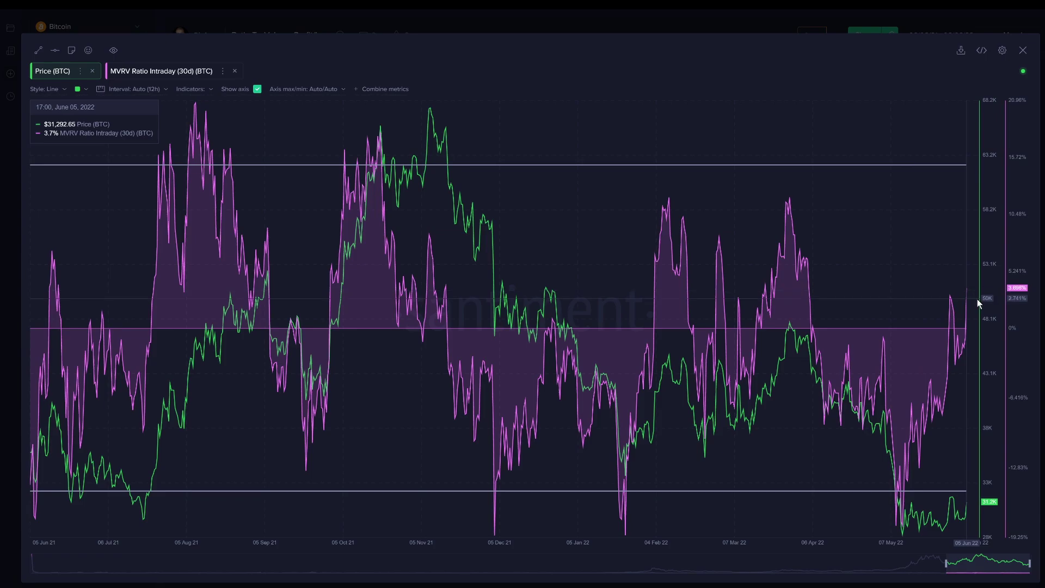
Leave the 30-day chart view and enlarge the BTC price vs MVRV Ratio Intraday (7d) chart.
click(1023, 51)
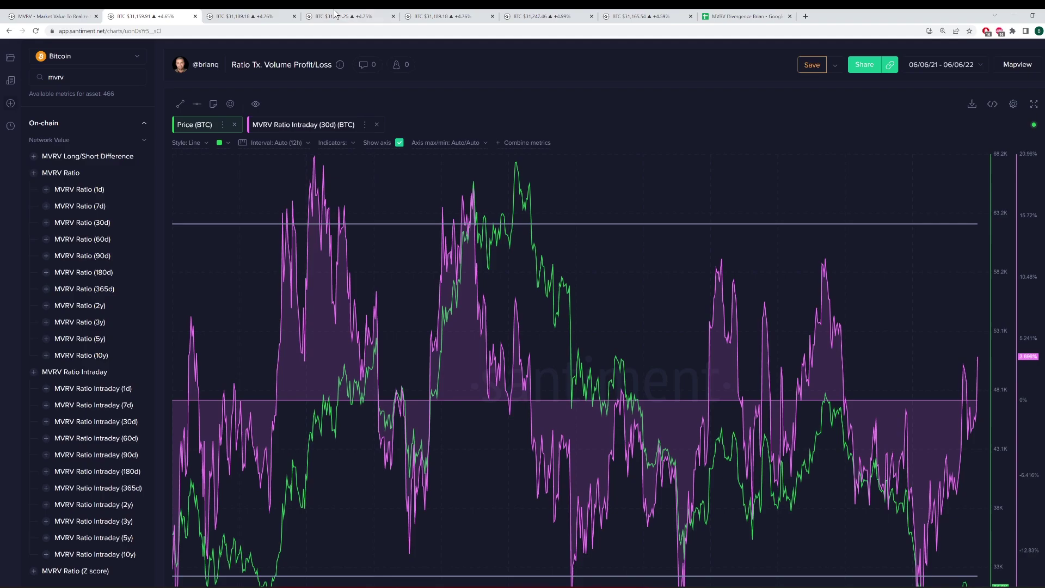
click(243, 17)
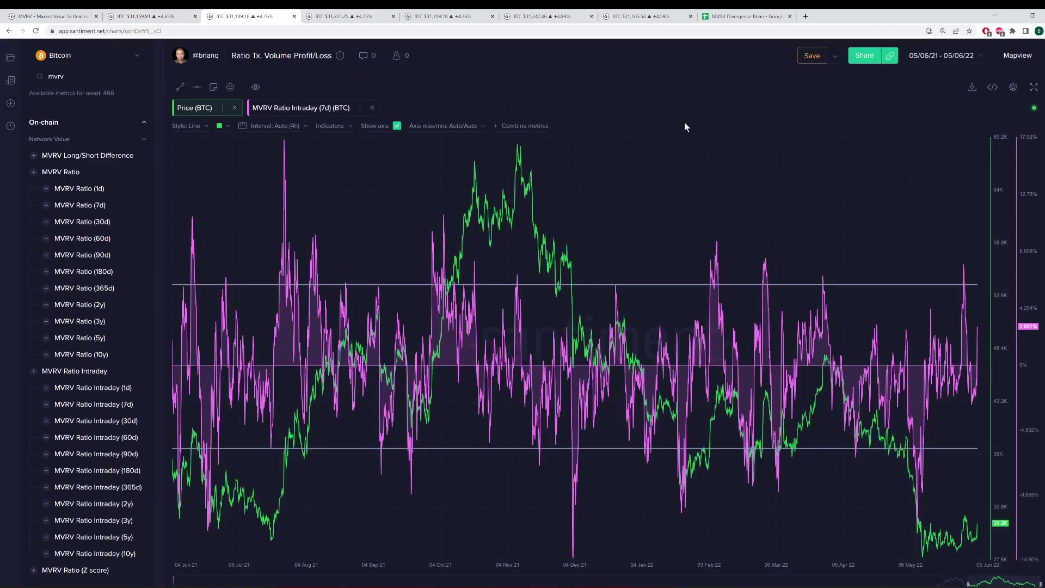
click(1033, 87)
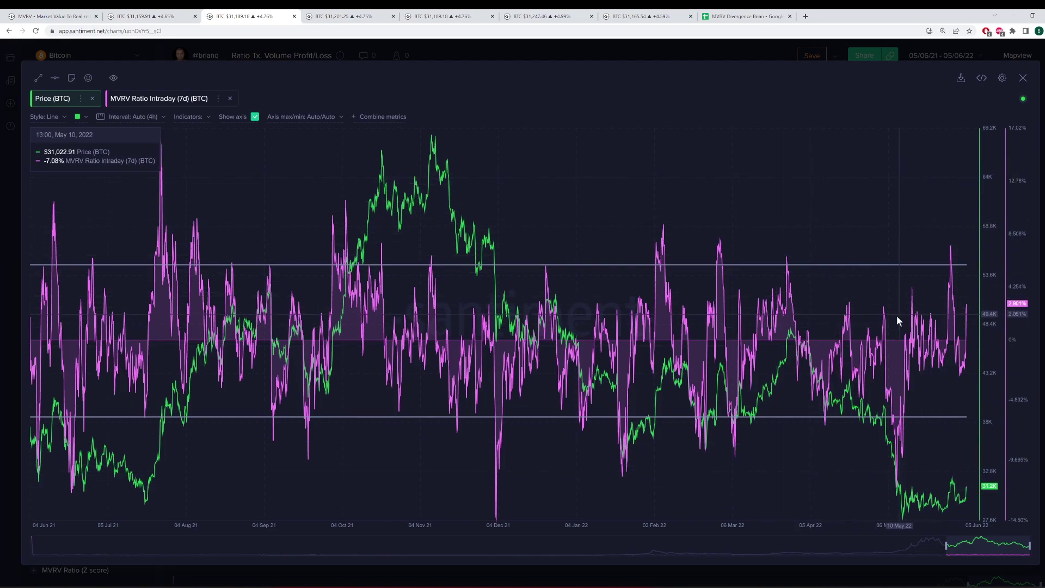
Leave the 7-day chart and enlarge the BTC price vs MVRV Ratio Intraday (365d) chart.
click(1023, 78)
click(346, 16)
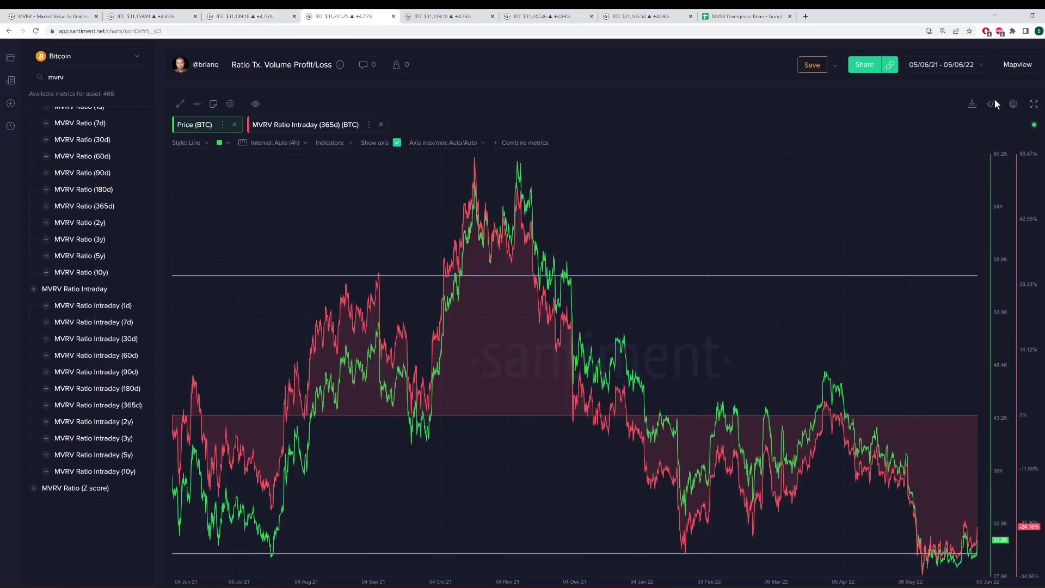
click(1034, 105)
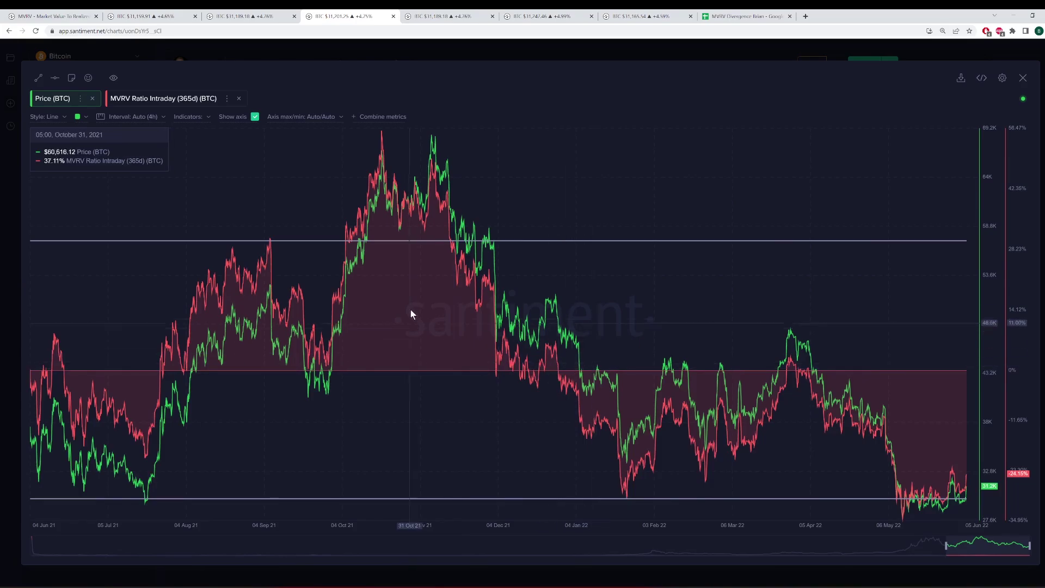
Browse the Long/Short Difference, MVRV (30d) and MVRV 30d / 90d charts, removing MVRV 30d / MVRV 90d.
click(456, 15)
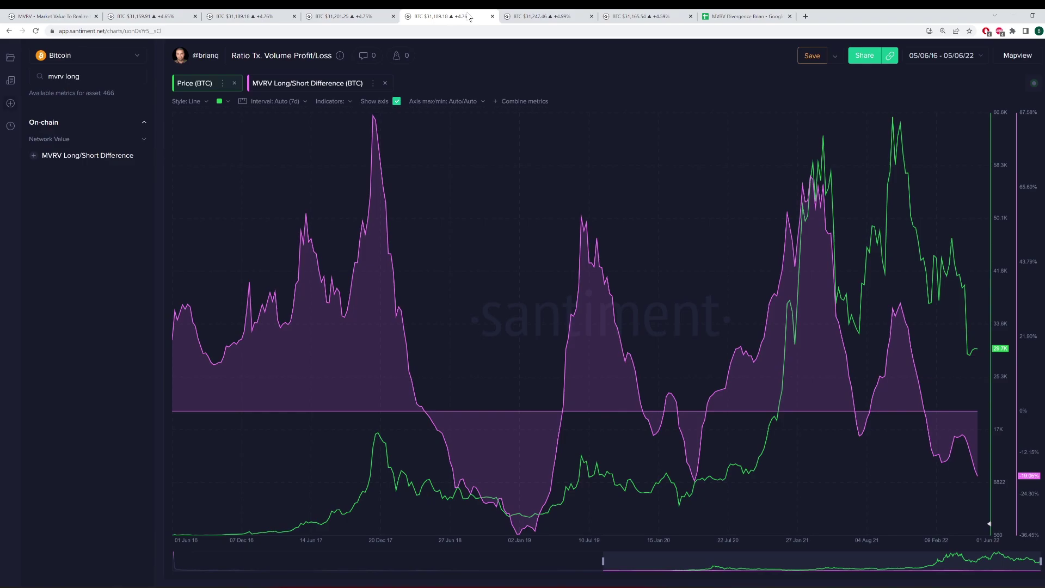
click(535, 15)
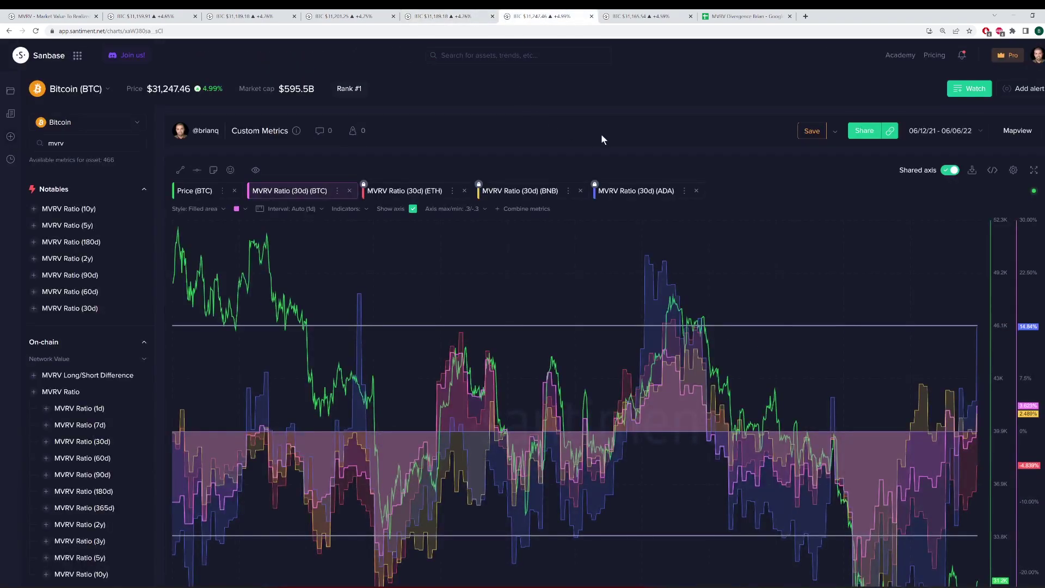
click(604, 15)
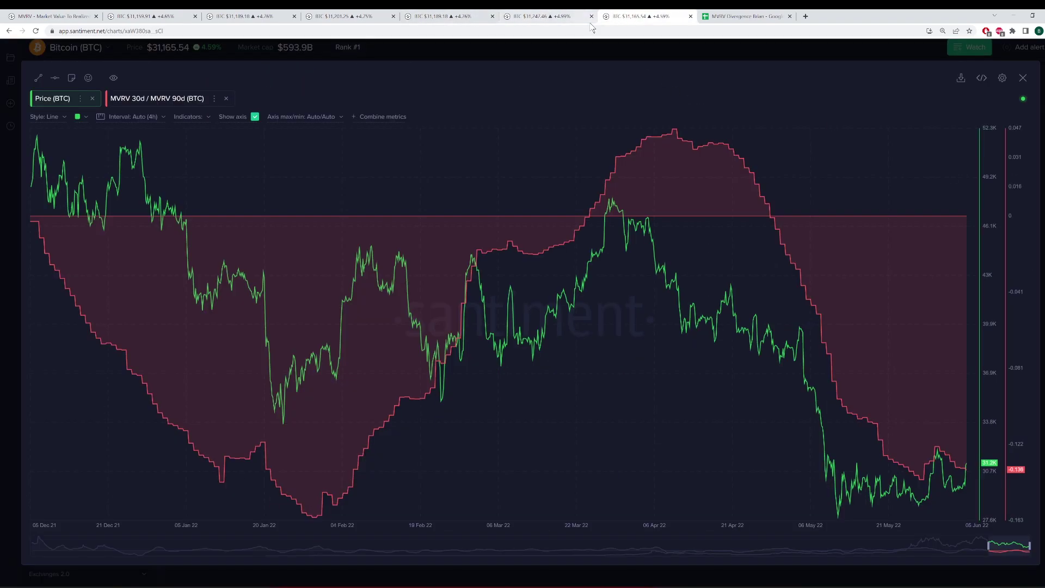
click(227, 98)
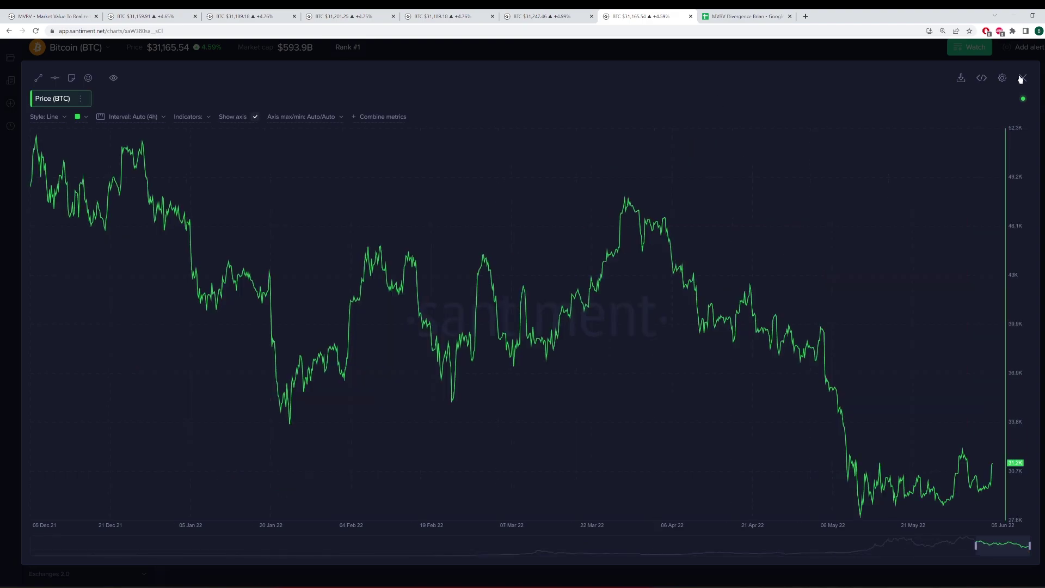
click(1023, 78)
Load the saved Price Comparison chart layout.
click(836, 91)
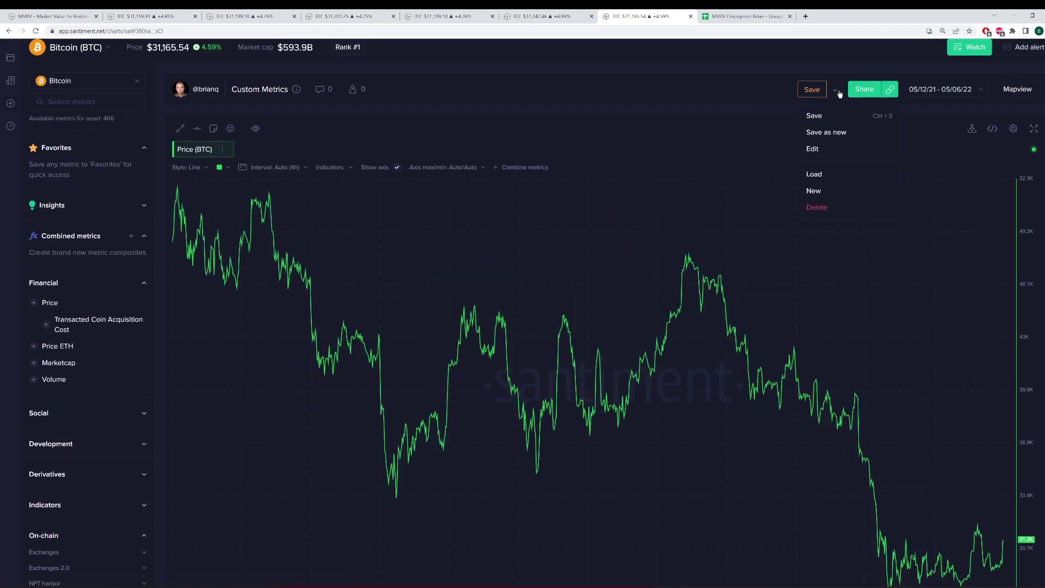
click(828, 174)
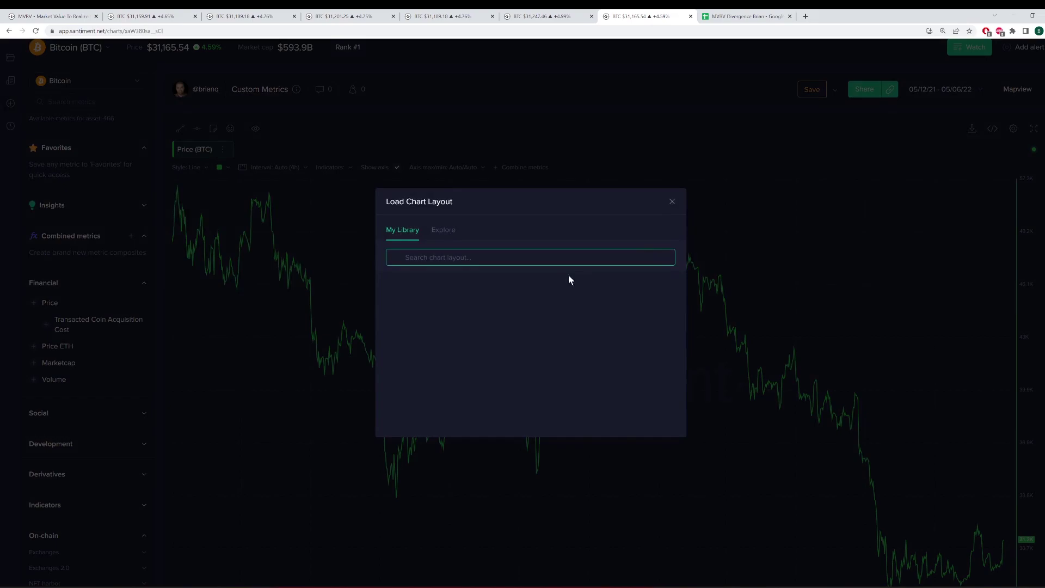
click(449, 294)
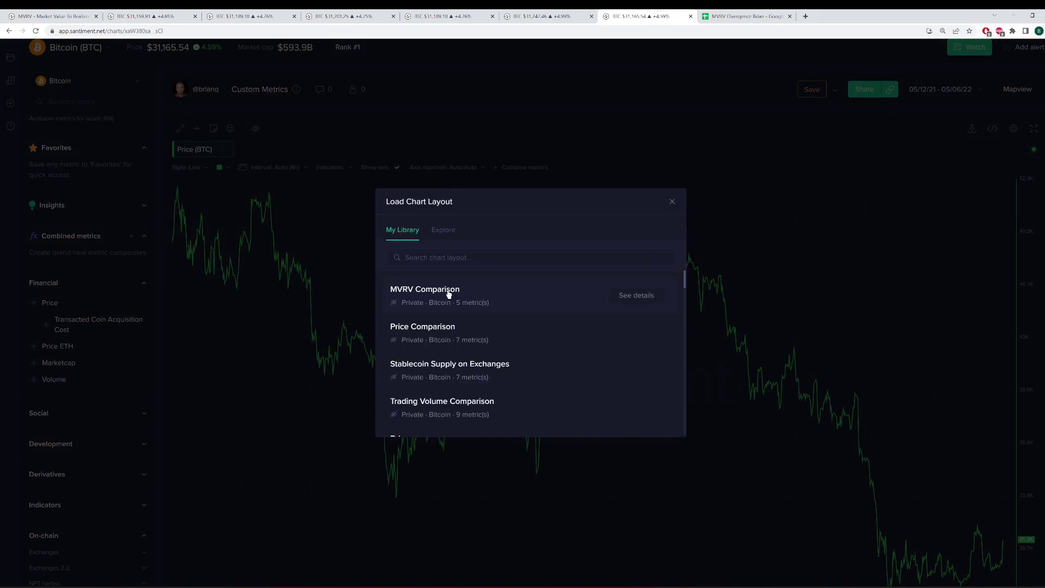
click(438, 331)
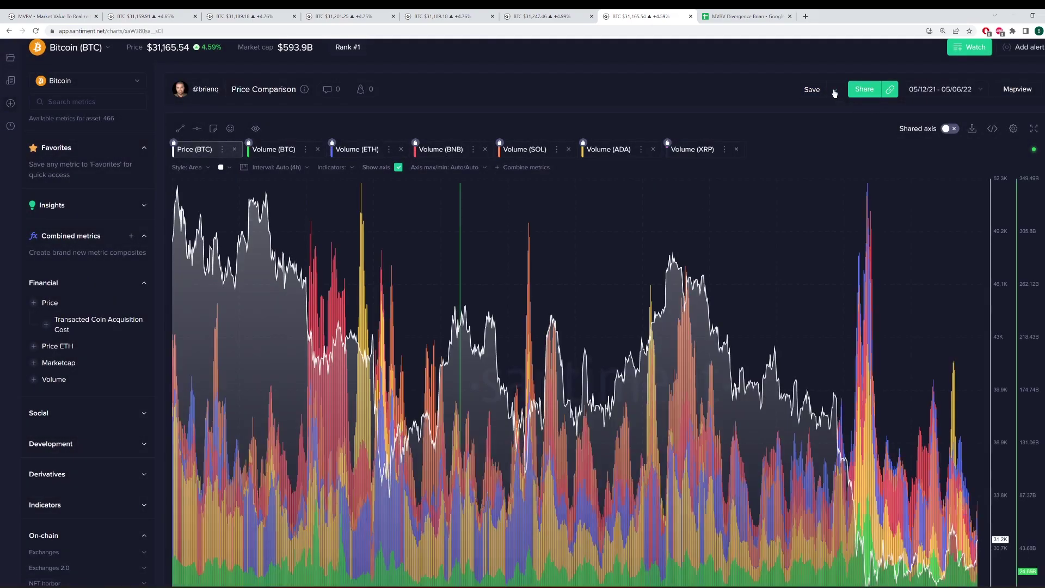
Load the saved Custom Metrics chart layout instead.
click(834, 90)
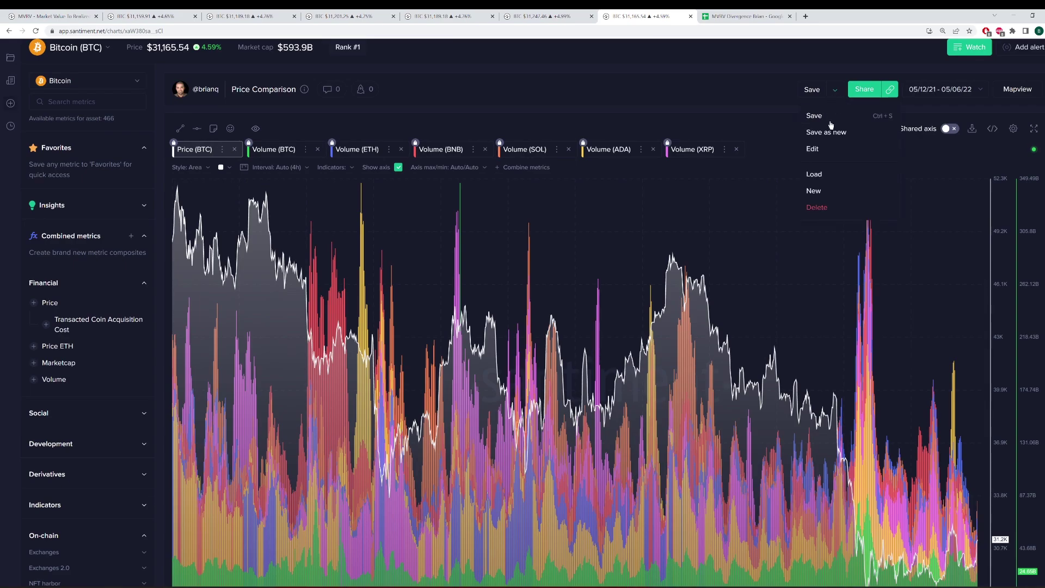
click(818, 173)
scroll(508, 312, down, 5)
scroll(459, 362, down, 2)
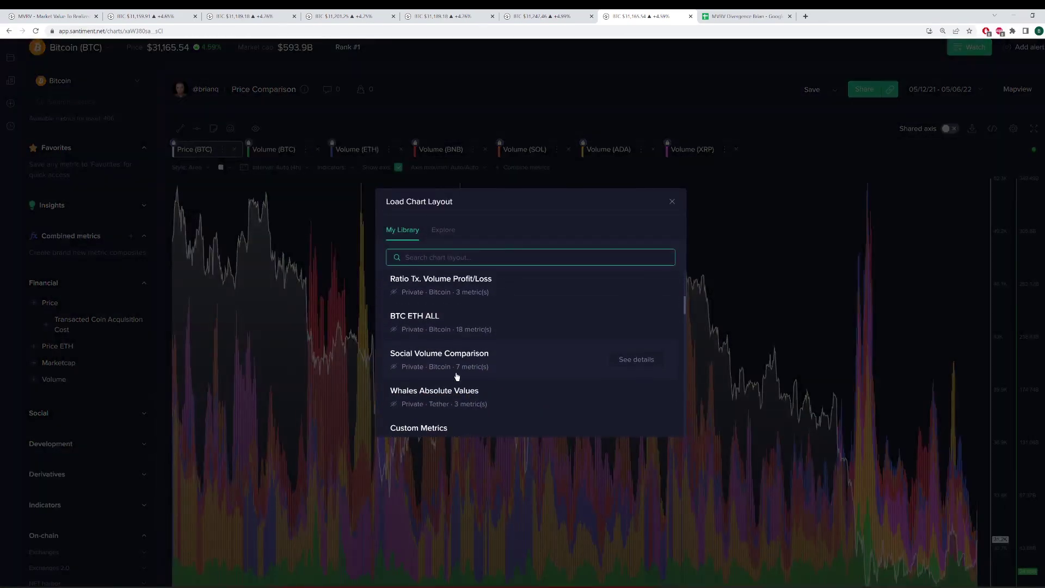
scroll(456, 377, down, 3)
click(451, 384)
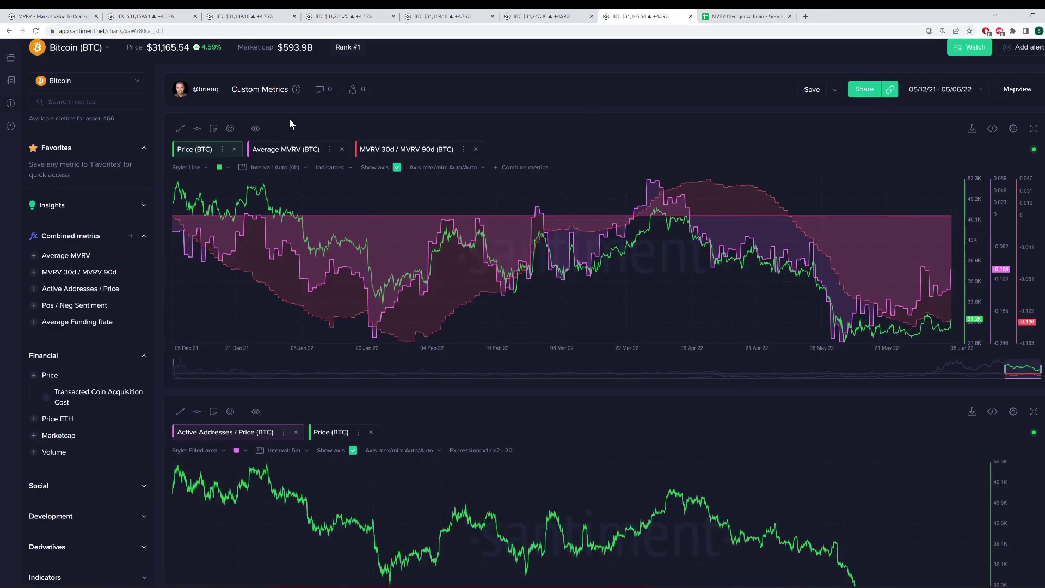
Inspect the Average MVRV settings, then expand the Price, Average MVRV and MVRV 30d / 90d chart.
click(277, 148)
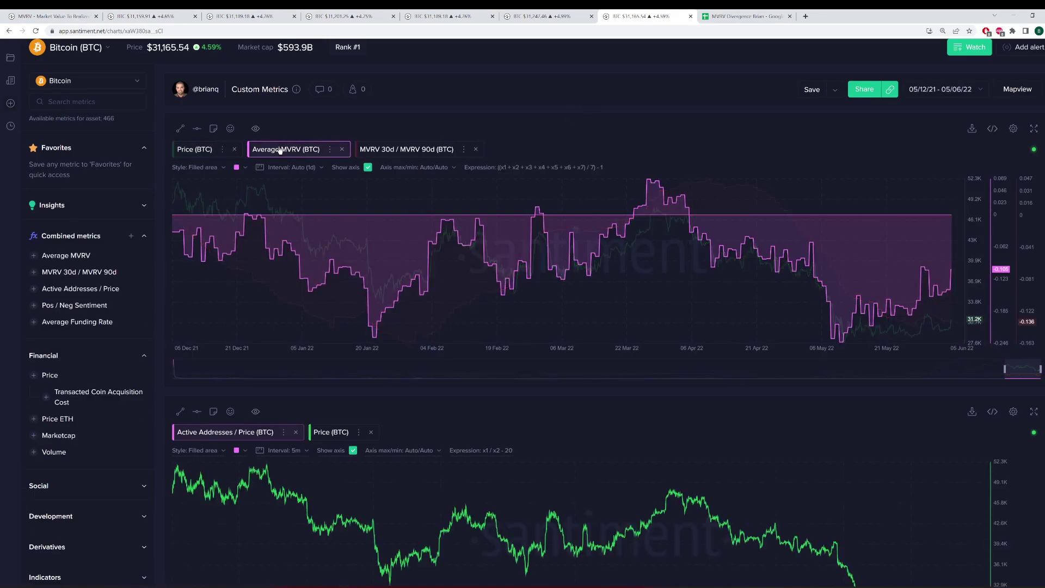
click(1033, 129)
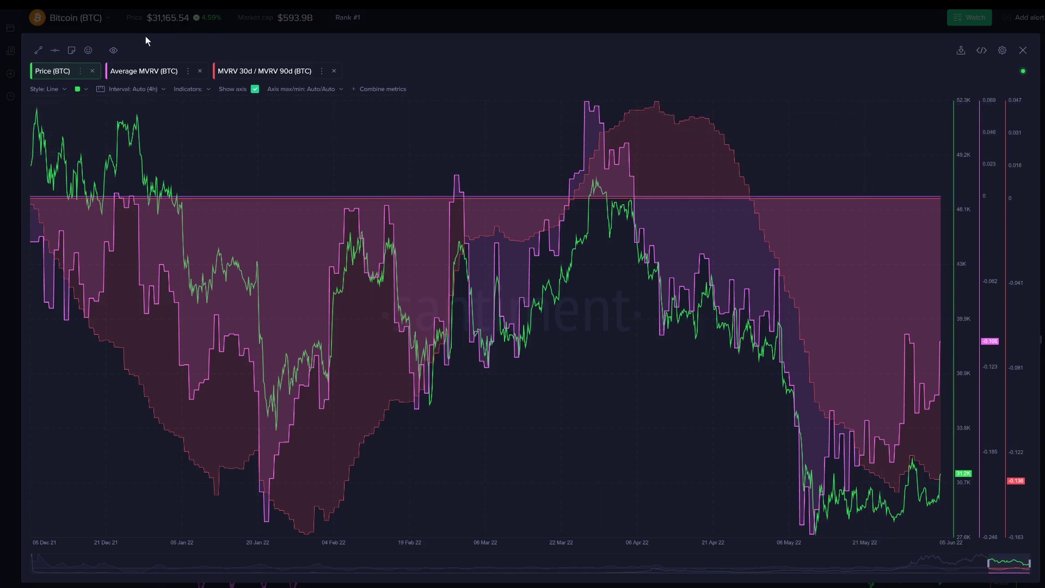
Remove Average MVRV, review the MVRV 30d / MVRV 90d expression, and return to the dashboard.
click(199, 71)
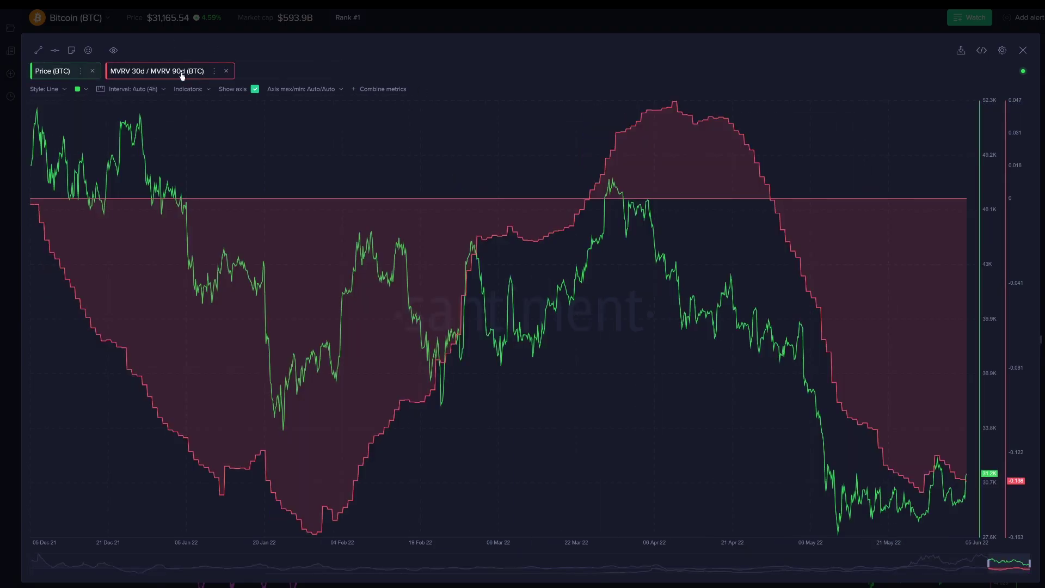
click(182, 73)
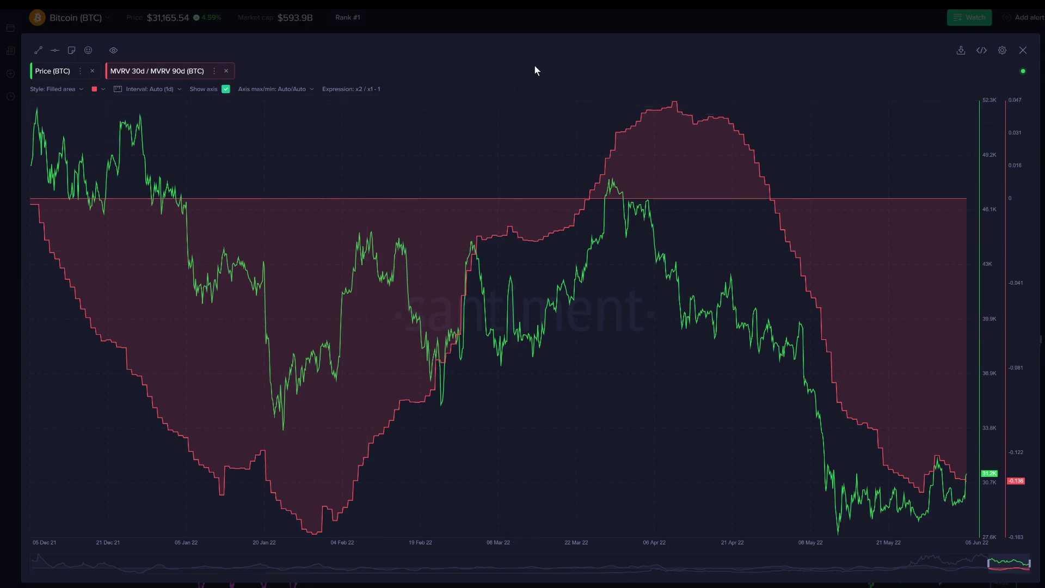
click(1027, 51)
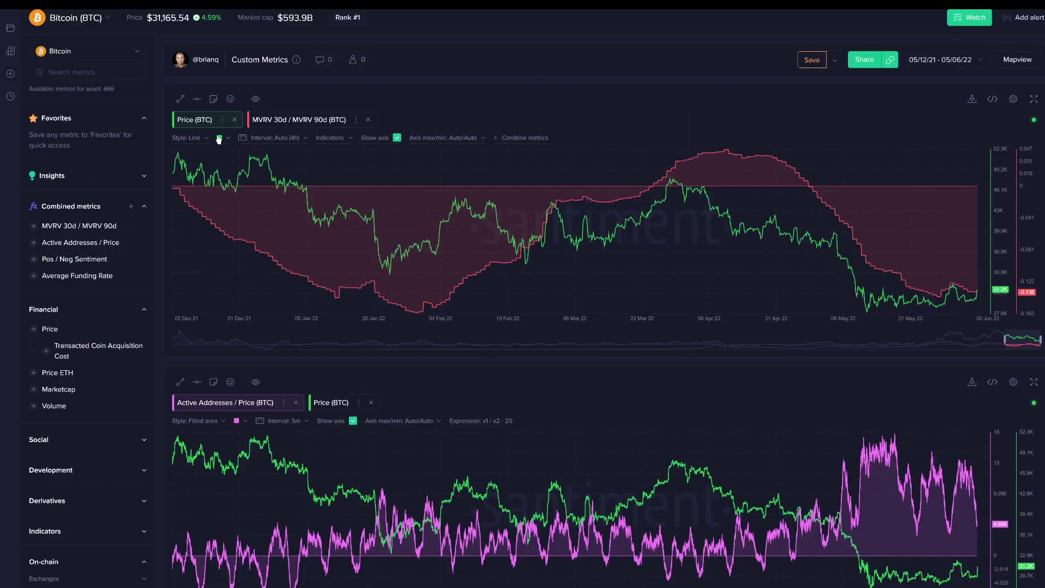
Exit browser full screen, skim the MVRV Academy article, then return to the Long/Short Difference chart with Ctrl+5.
key(F11)
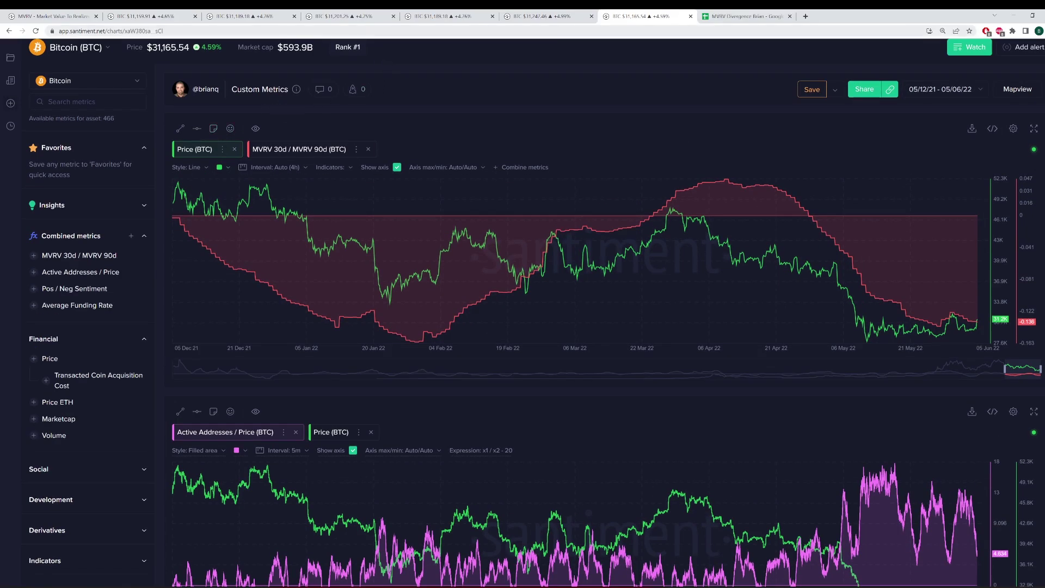
click(52, 17)
scroll(610, 321, down, 4)
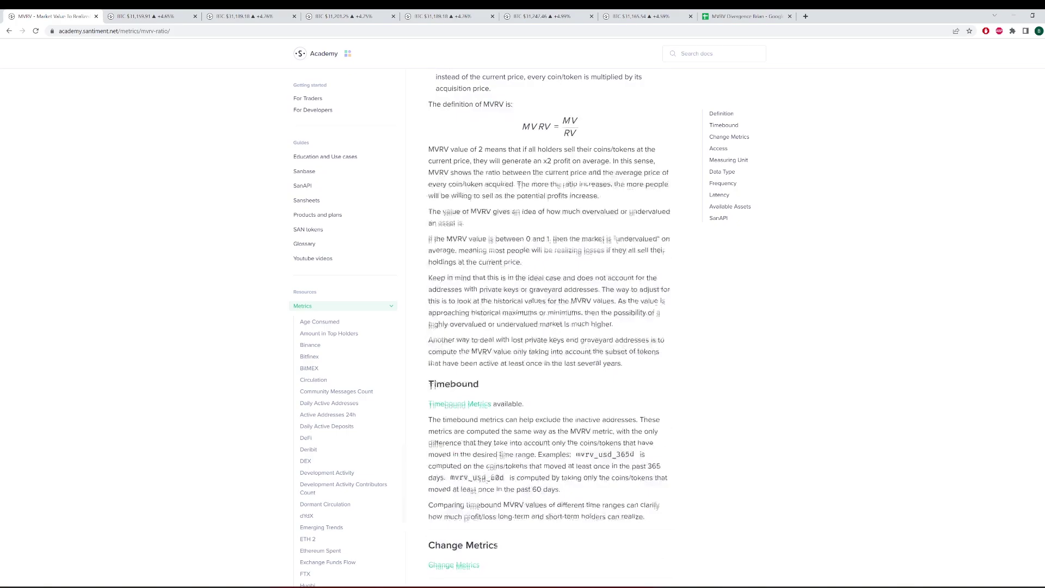
key(ctrl+5)
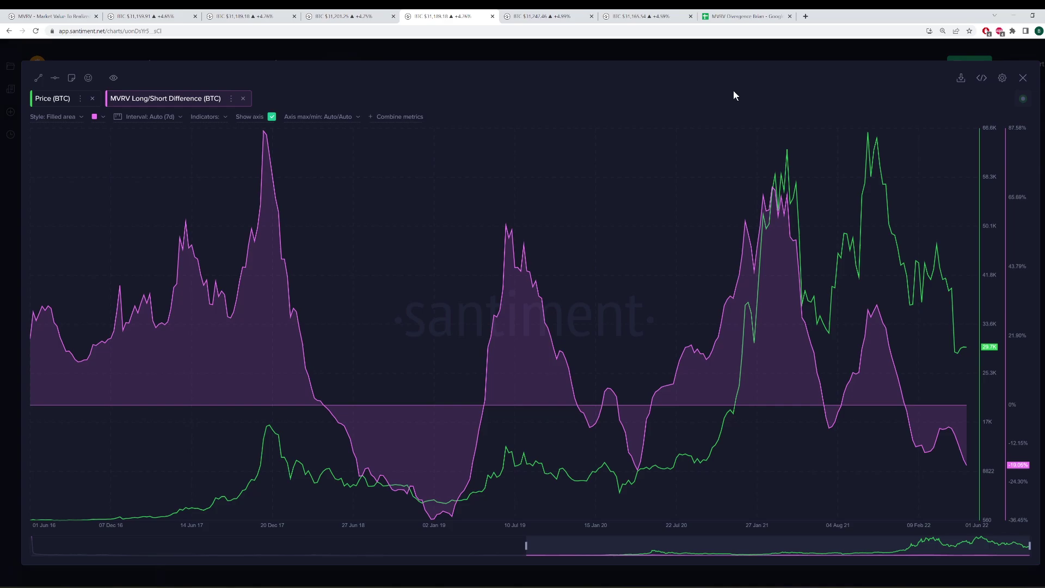
Open the MVRV Divergence spreadsheet's Opportunity & Danger Zone chart and read several tokens' divergence values.
click(744, 12)
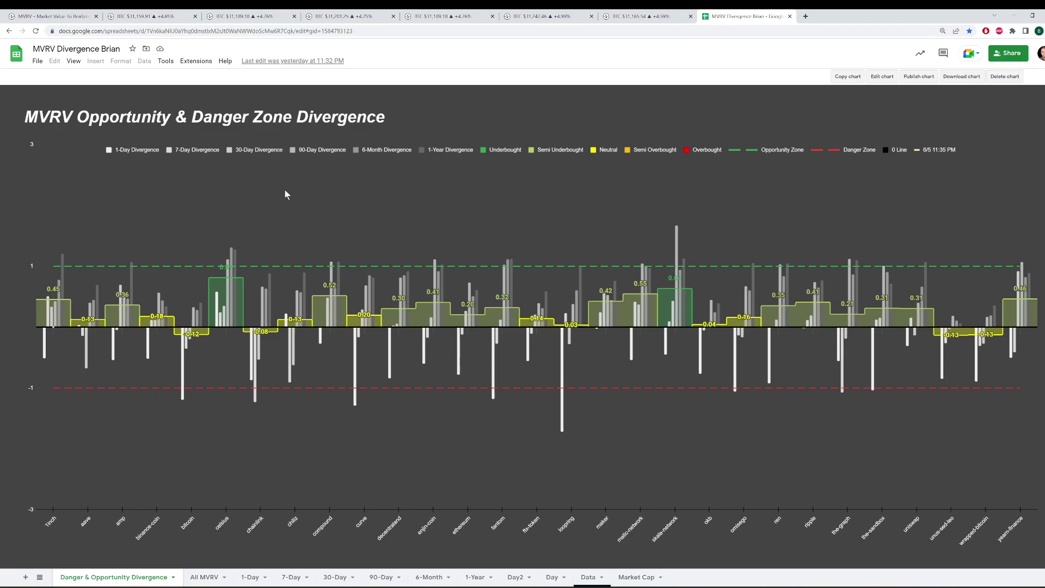
mouse_move(124, 297)
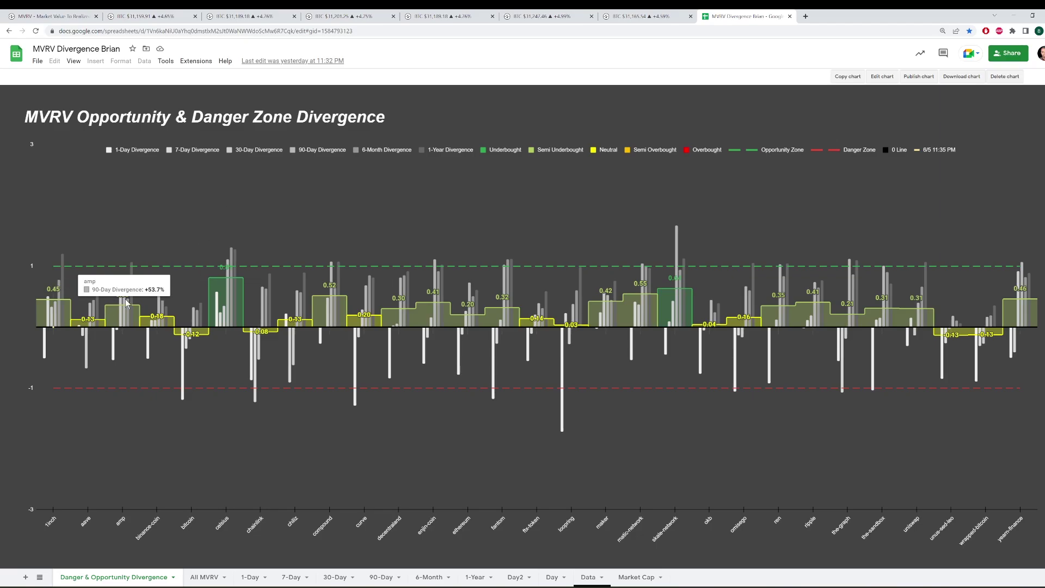
mouse_move(124, 268)
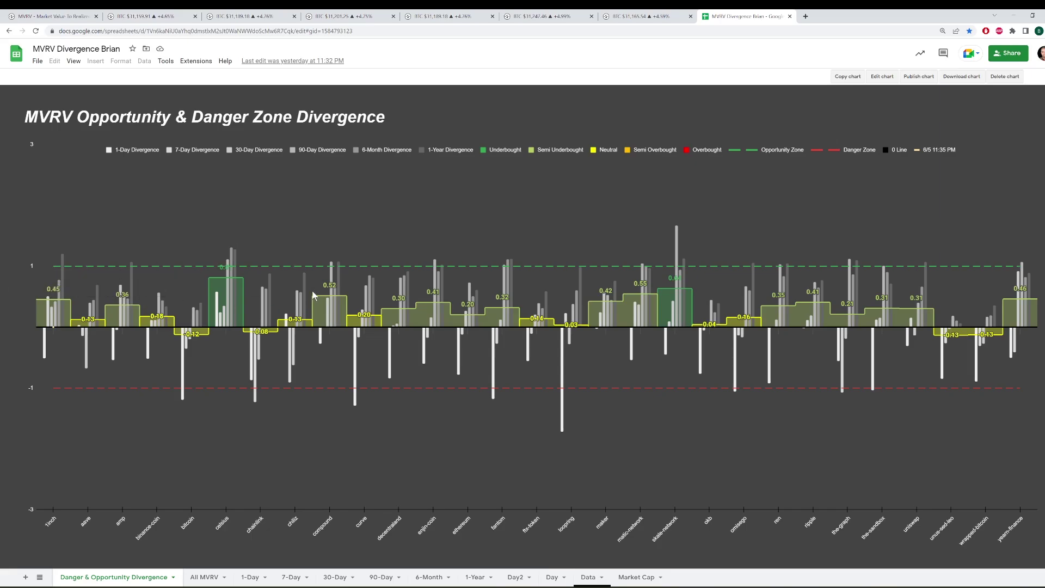
mouse_move(327, 290)
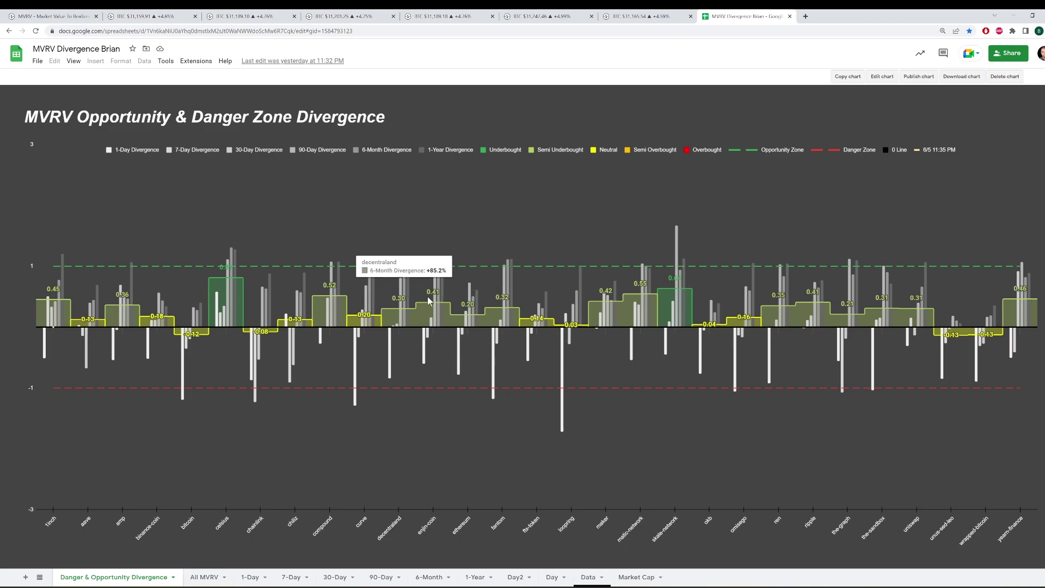
mouse_move(436, 296)
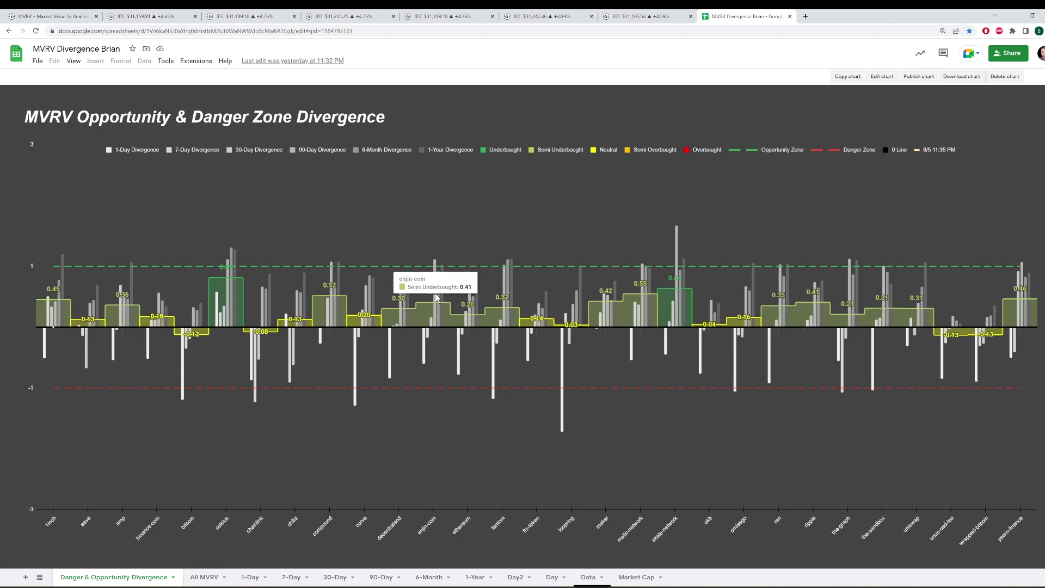
mouse_move(224, 272)
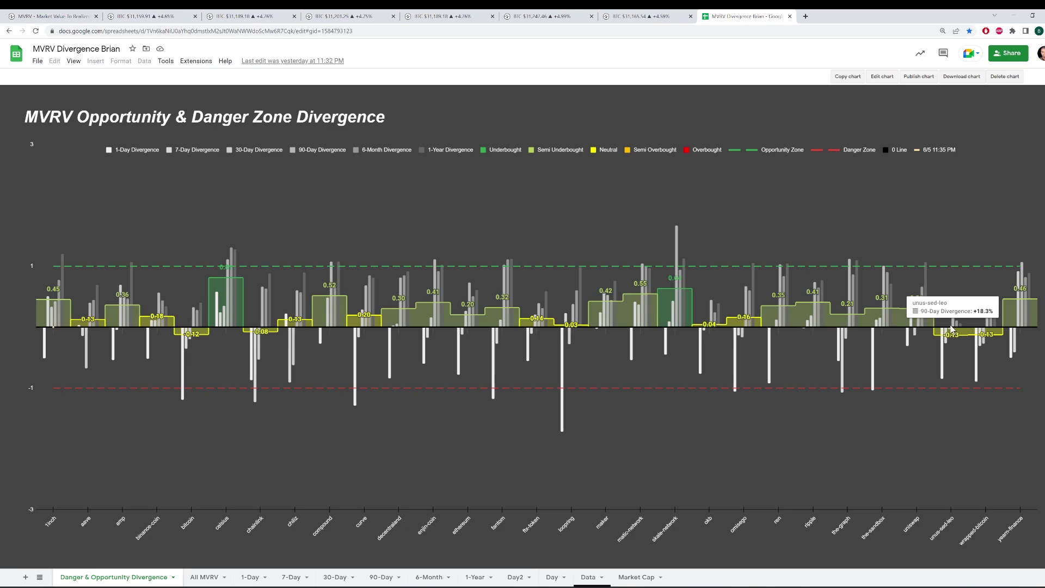
mouse_move(950, 338)
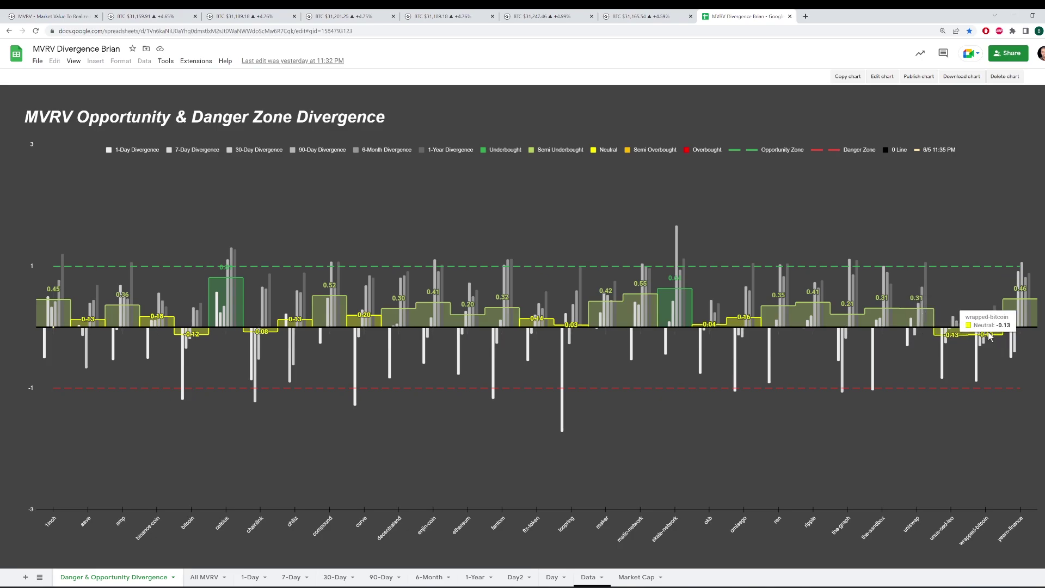
mouse_move(268, 324)
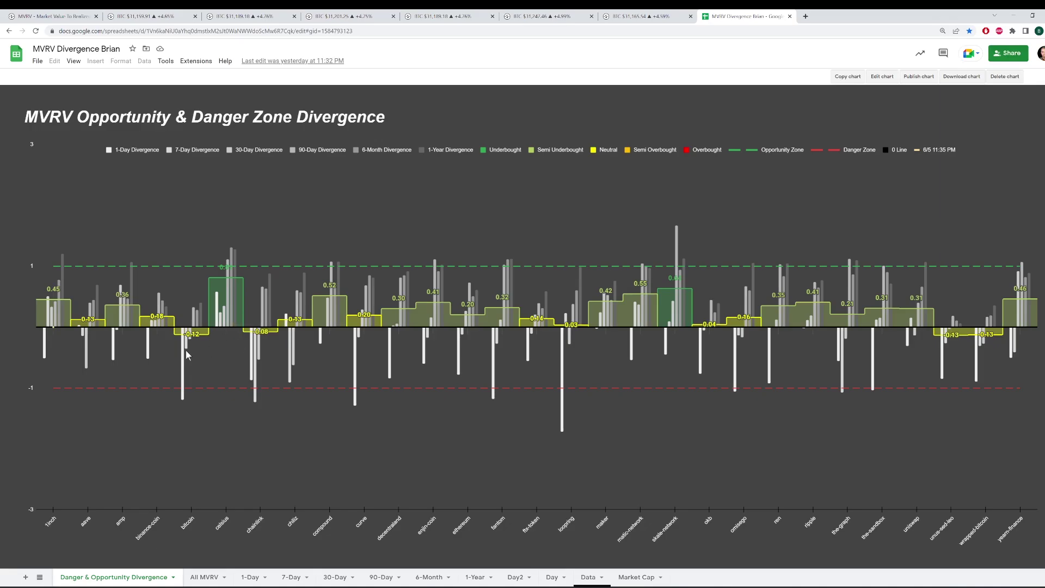
mouse_move(193, 337)
mouse_move(644, 289)
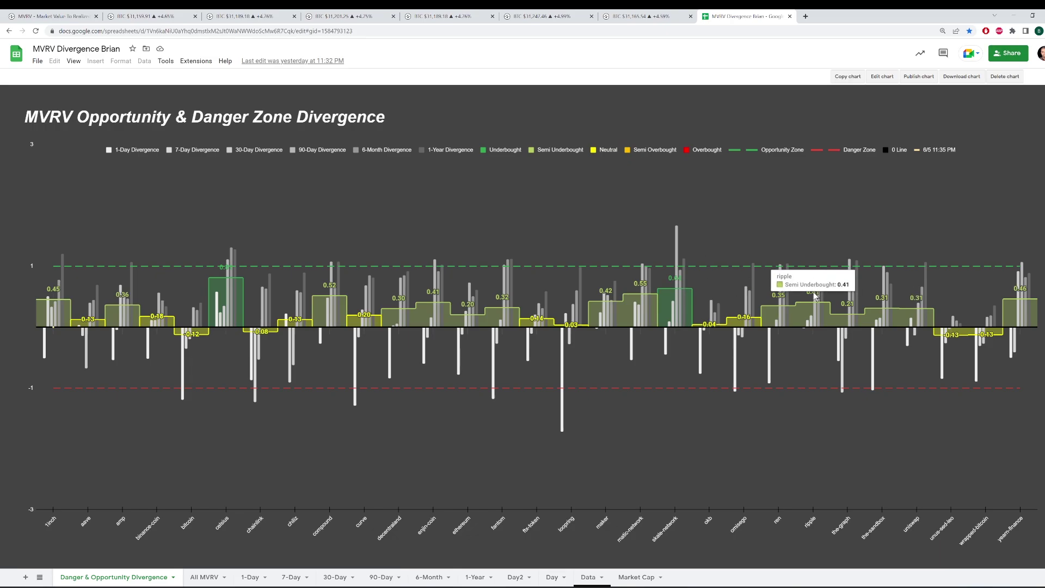
mouse_move(818, 295)
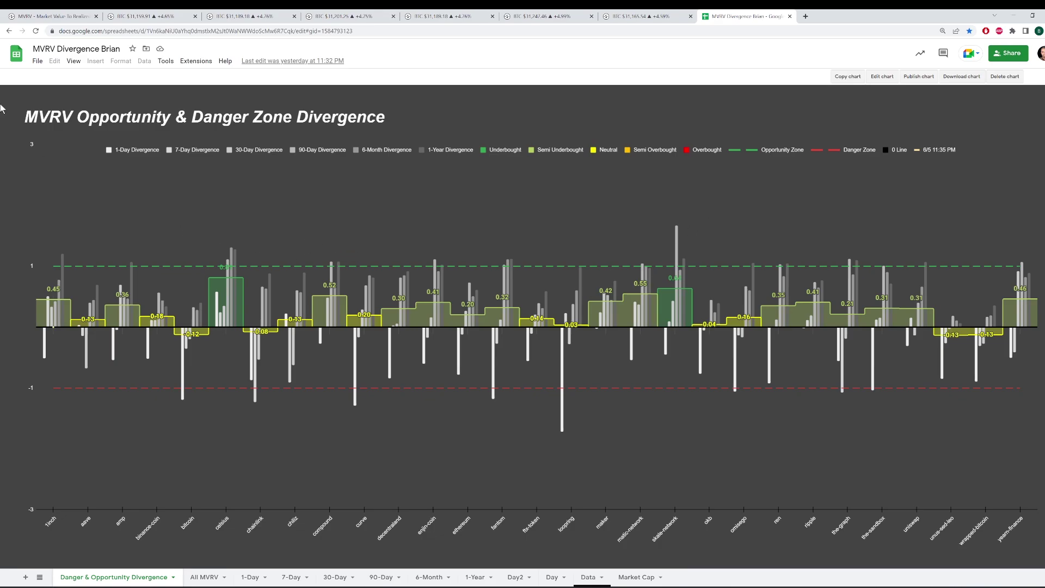
Return to the Academy MVRV article and scroll to where MVRV Long/Short Difference is defined as mvrv_usd_365d - mvrv_usd_60d.
click(33, 15)
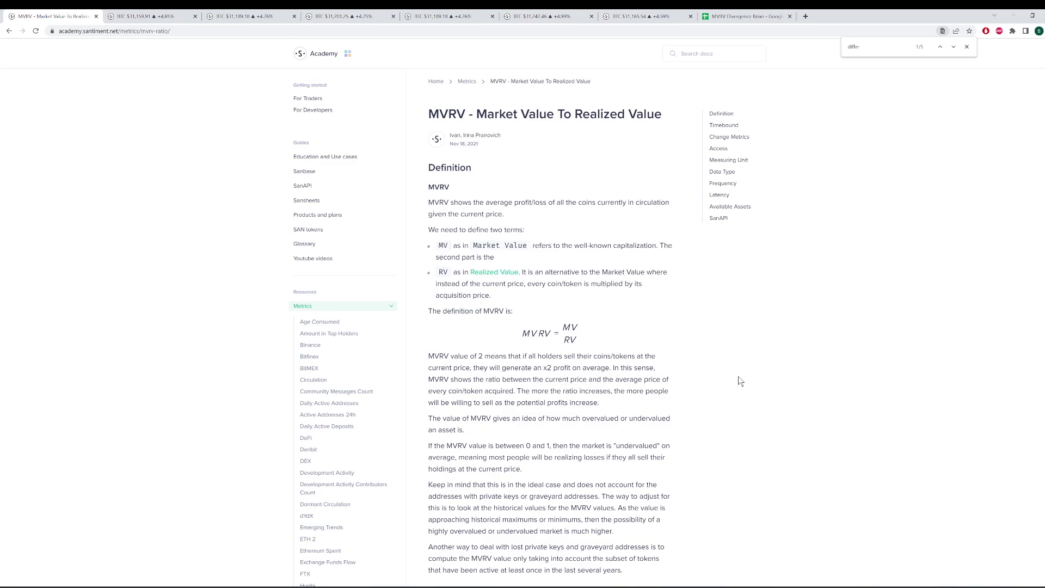
scroll(694, 337, down, 6)
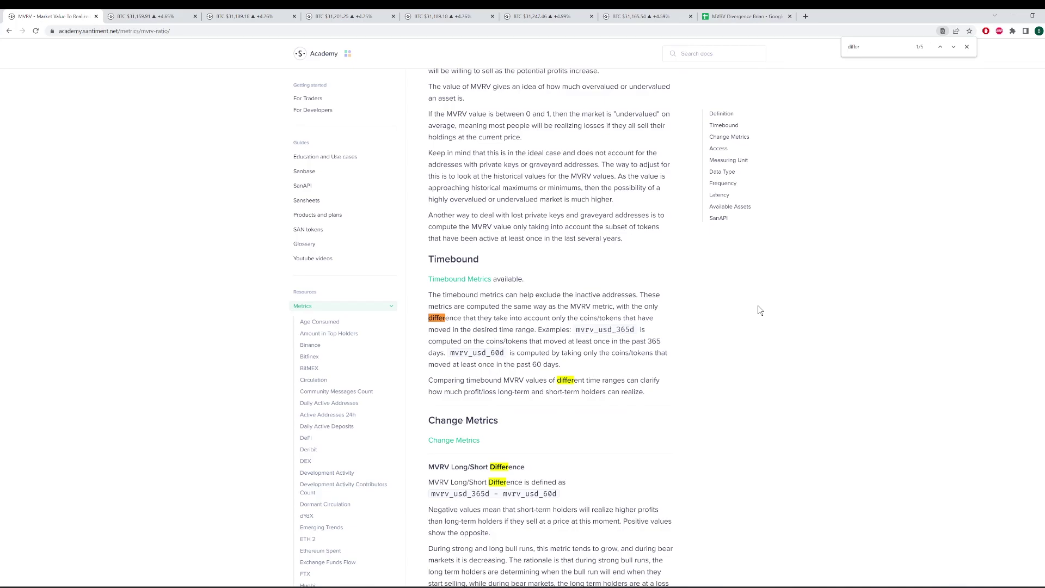
scroll(718, 285, down, 5)
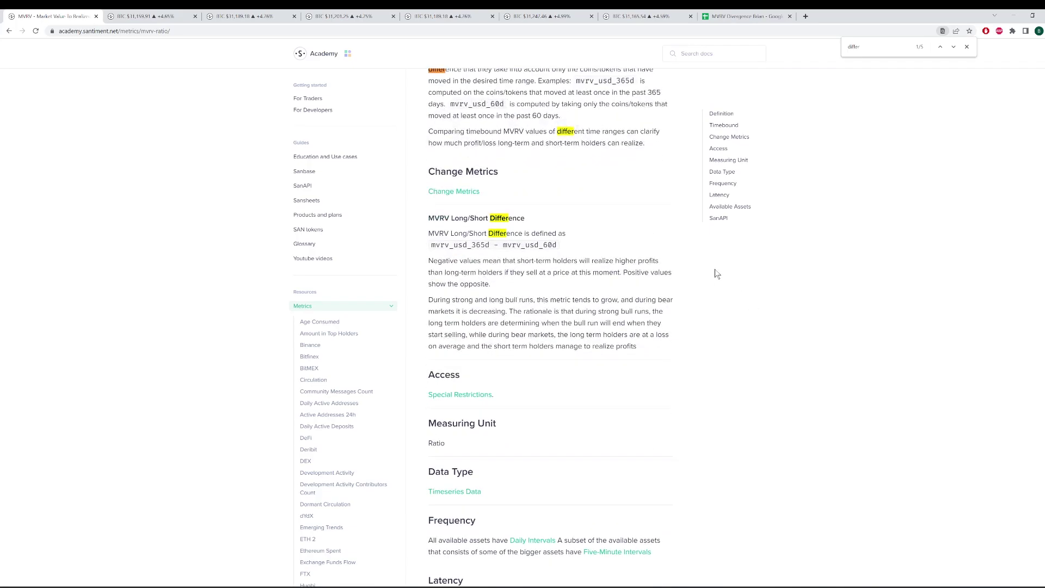